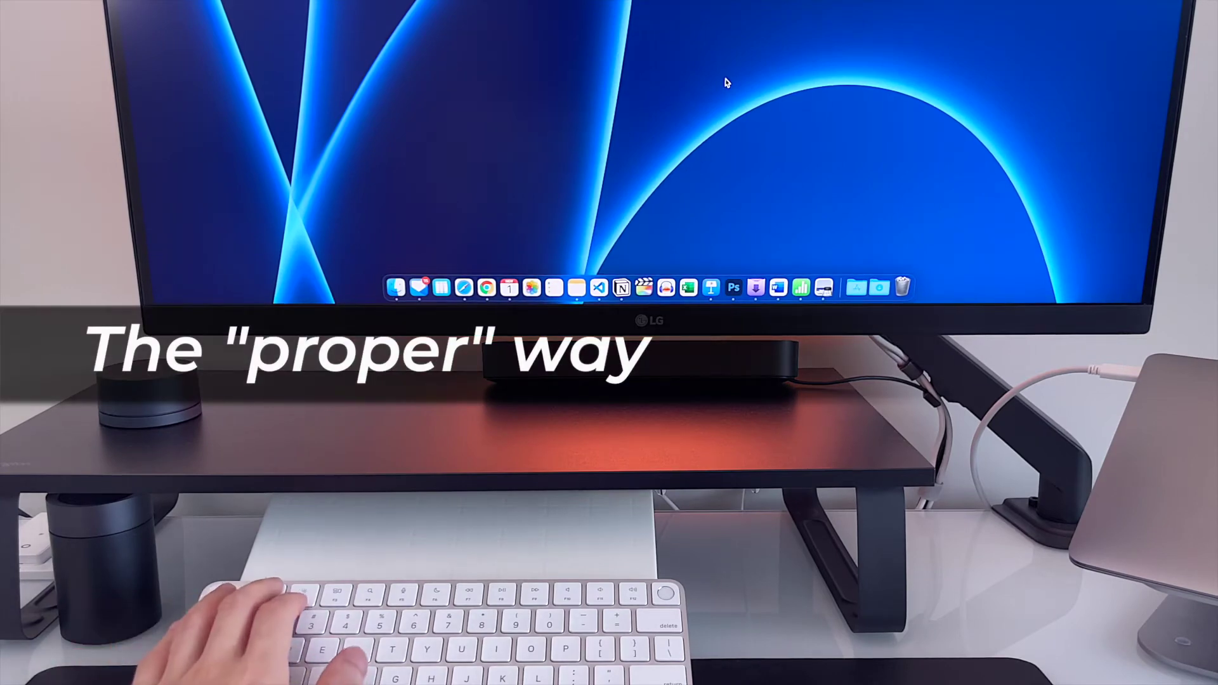
Step: Dim and re-brighten the LG monitor with F1/F2, nudge its volume, then mute its audio
{"action": "key", "text": "F1"}
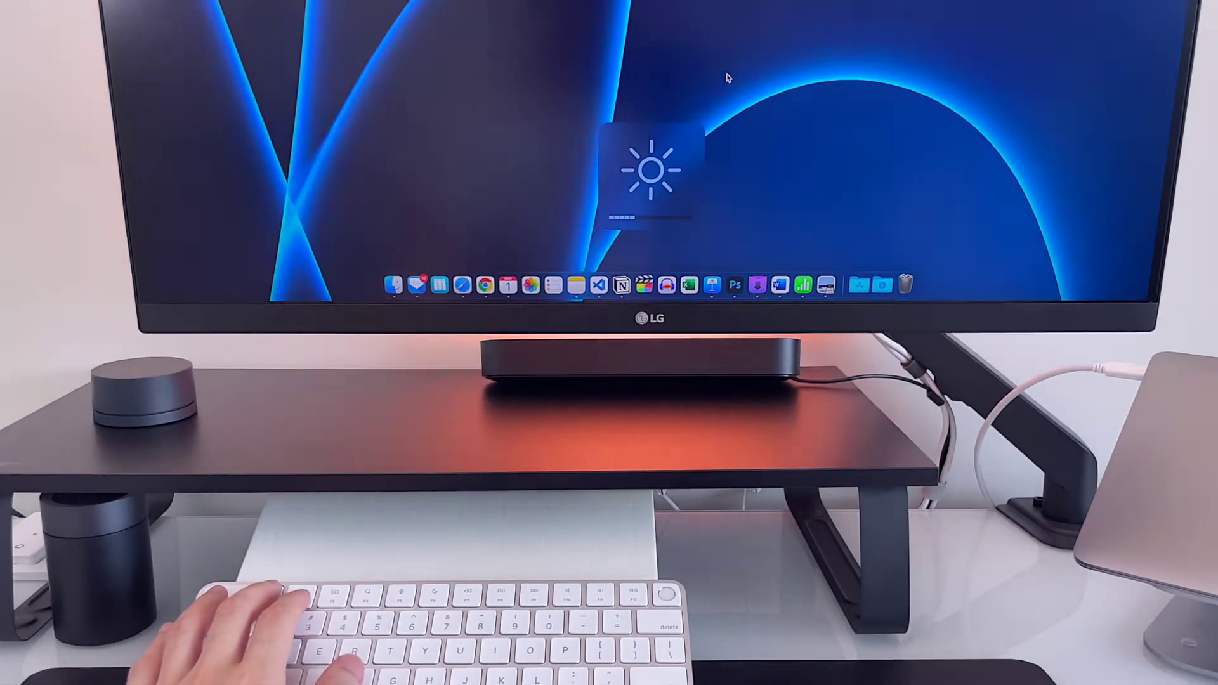
{"action": "key", "text": "F2"}
{"action": "key", "text": "F2"}
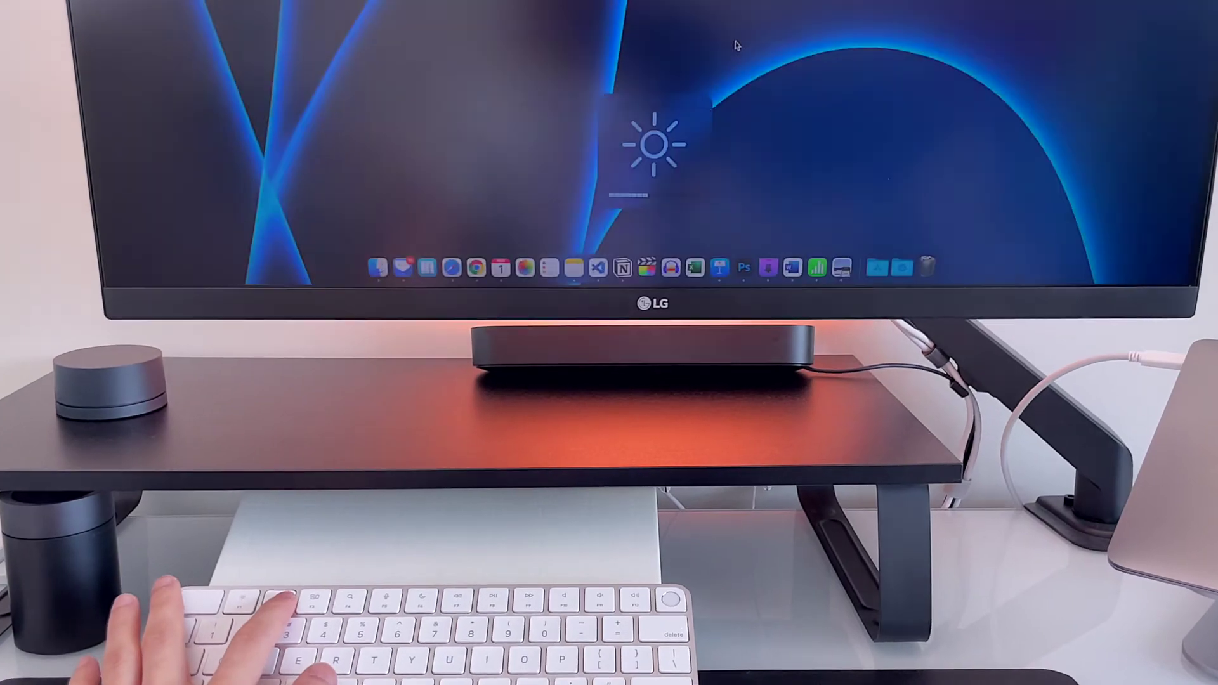
{"action": "key", "text": "F2"}
{"action": "key", "text": "F2"}
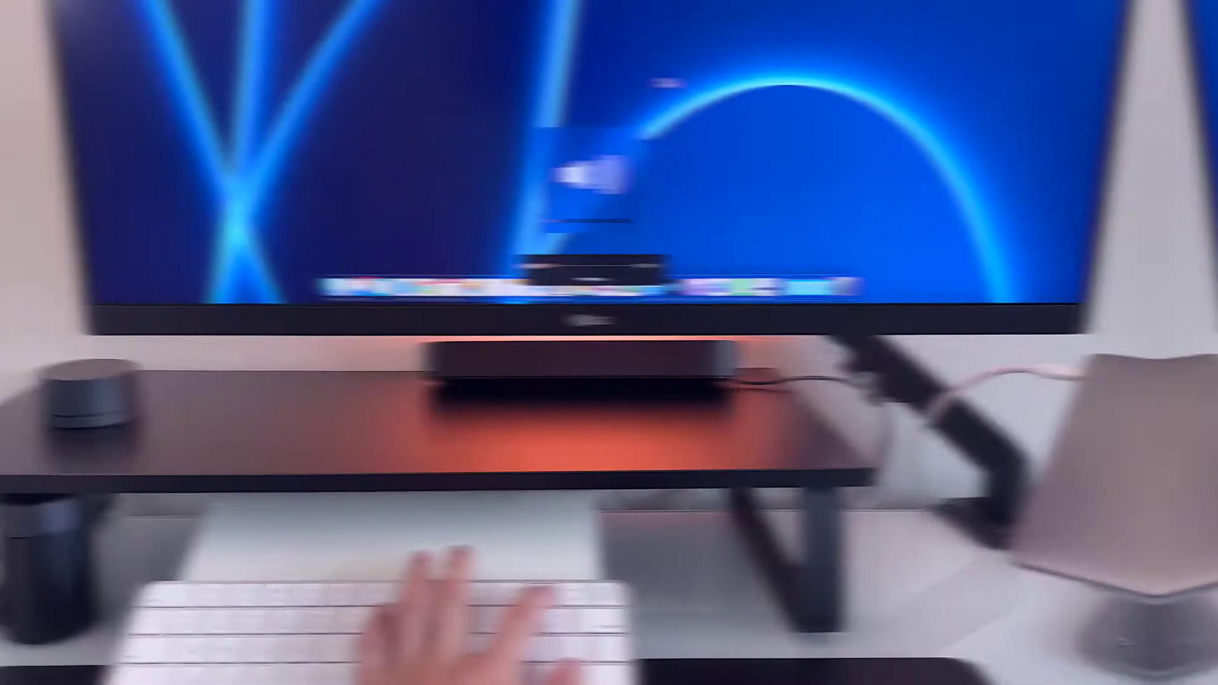
{"action": "key", "text": "XF86AudioRaiseVolume"}
{"action": "key", "text": "XF86AudioRaiseVolume"}
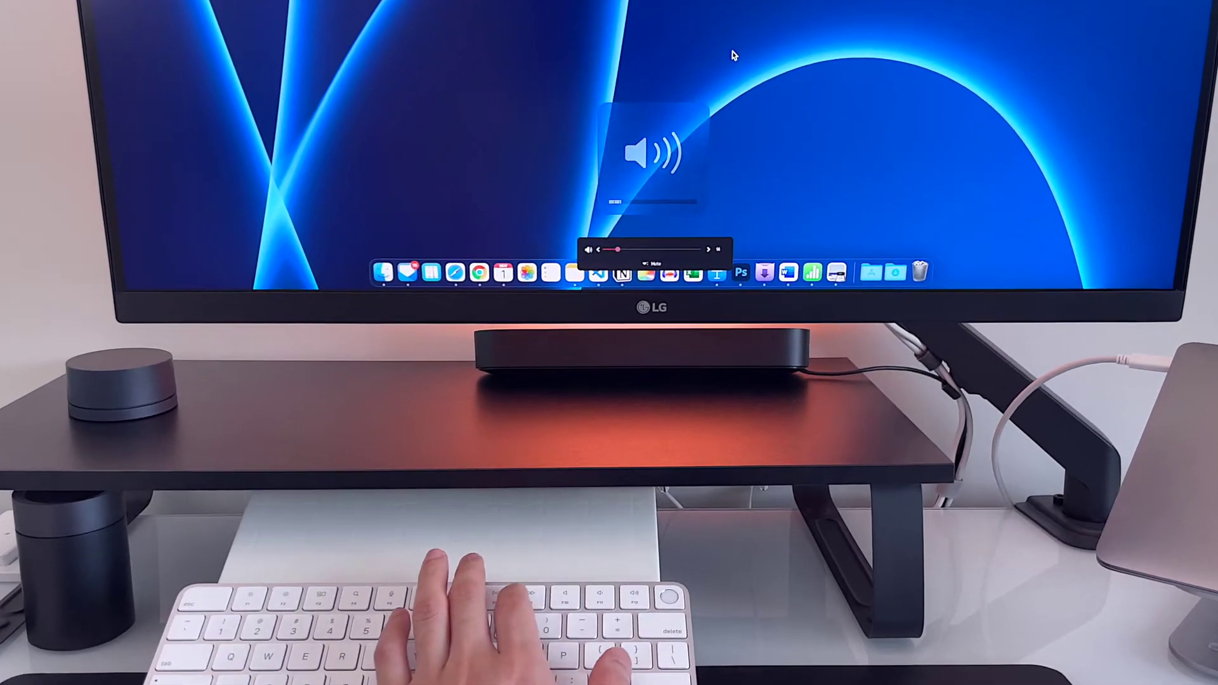
{"action": "key", "text": "XF86AudioMute"}
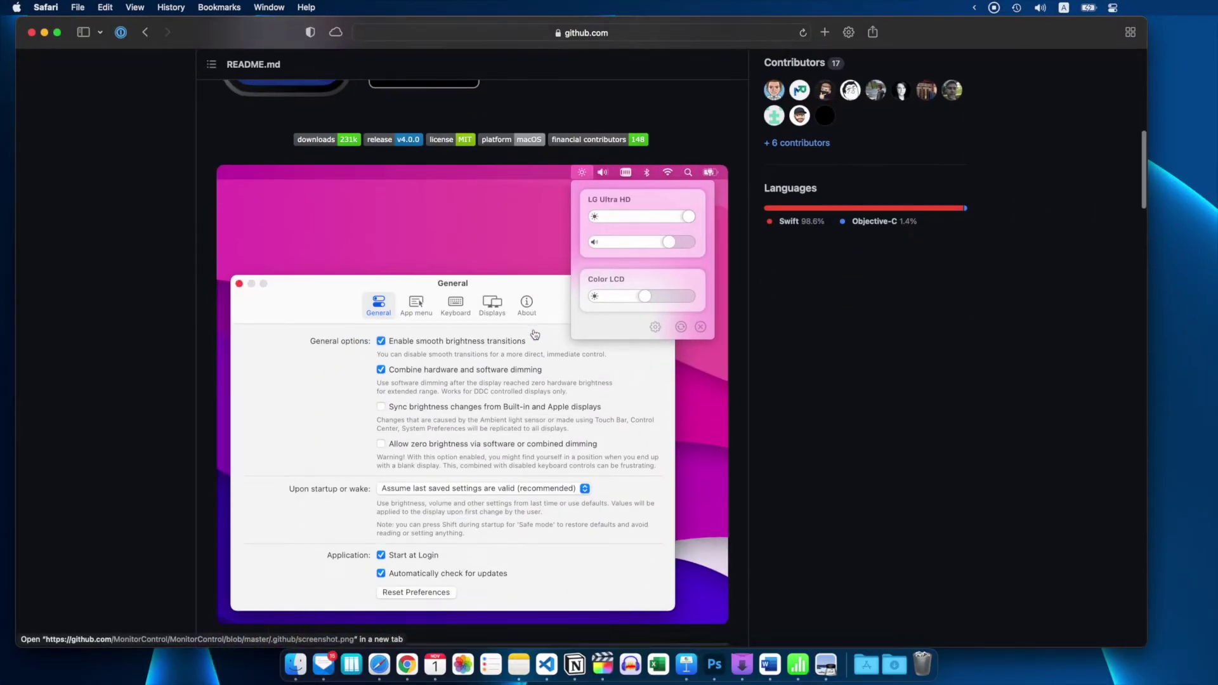
{"action": "scroll", "coordinate": [535, 334], "scroll_direction": "up", "scroll_amount": 10}
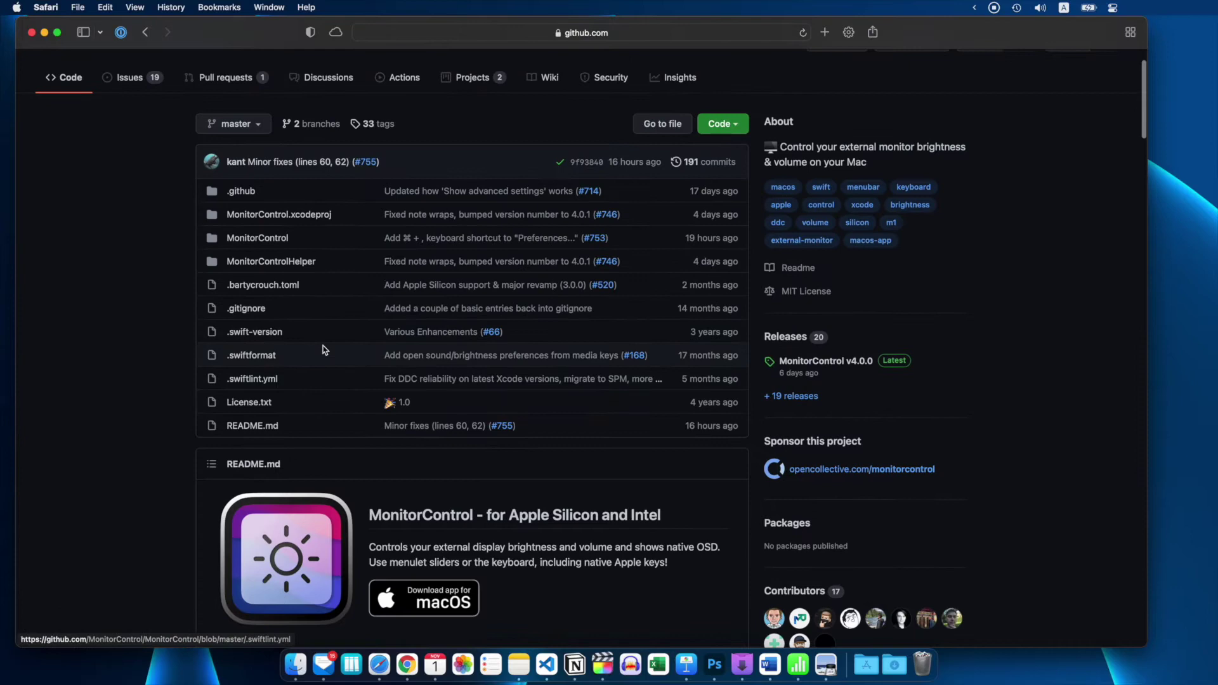
{"action": "scroll", "coordinate": [479, 471], "scroll_direction": "down", "scroll_amount": 5}
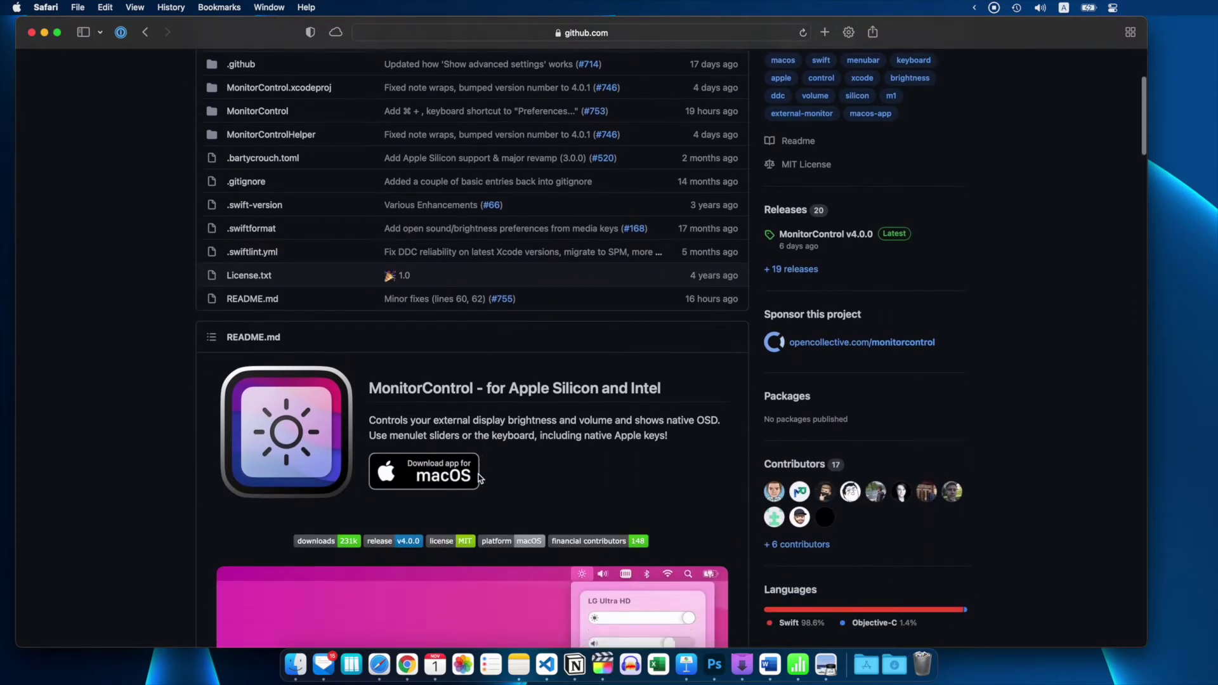
{"action": "scroll", "coordinate": [479, 478], "scroll_direction": "down", "scroll_amount": 2}
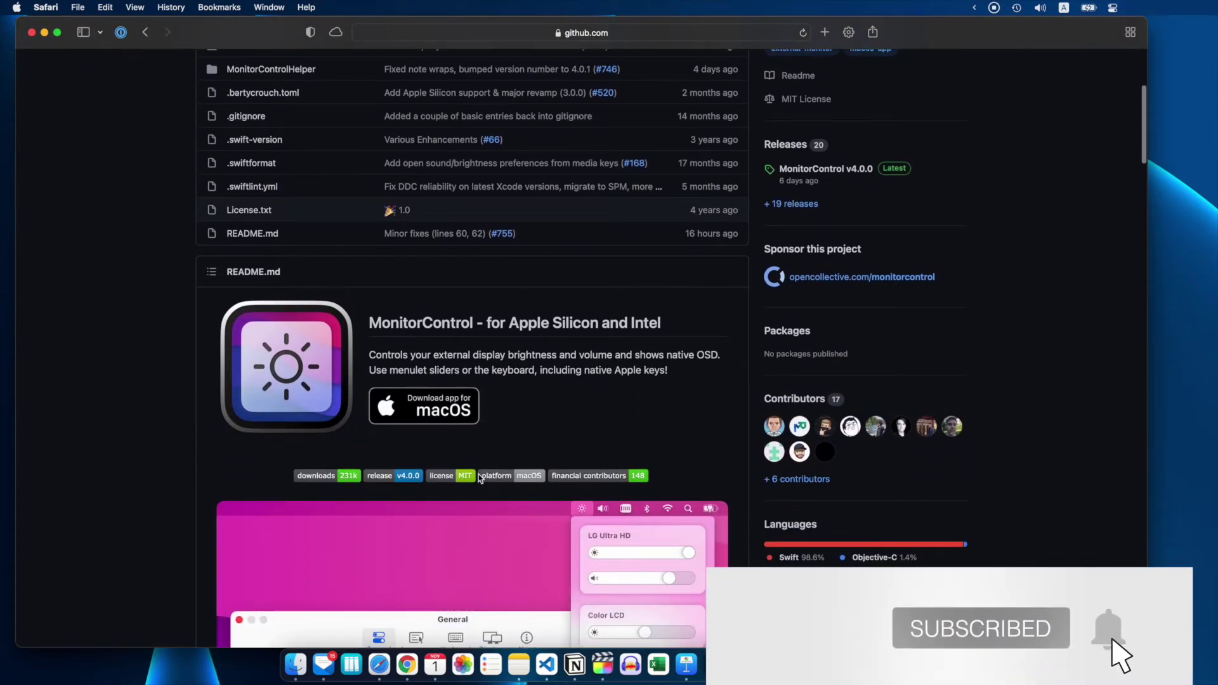
{"action": "scroll", "coordinate": [479, 479], "scroll_direction": "down", "scroll_amount": 2}
{"action": "scroll", "coordinate": [478, 477], "scroll_direction": "down", "scroll_amount": 3}
{"action": "scroll", "coordinate": [479, 477], "scroll_direction": "down", "scroll_amount": 1}
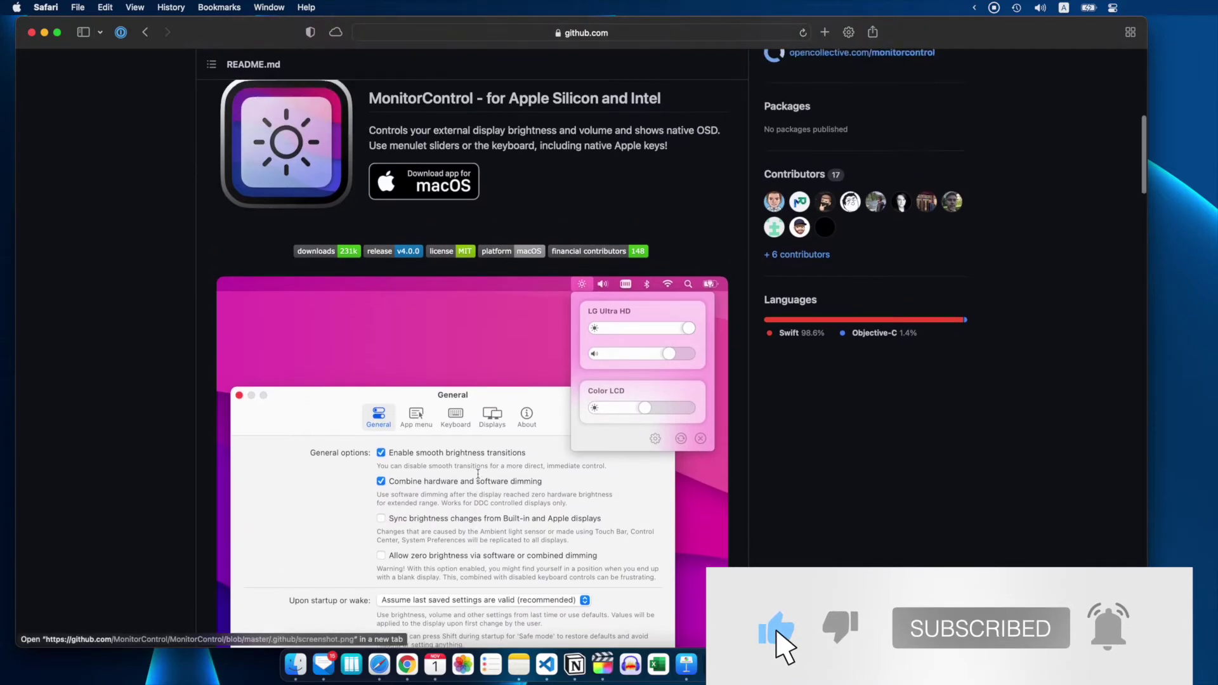
{"action": "scroll", "coordinate": [479, 474], "scroll_direction": "down", "scroll_amount": 1}
{"action": "scroll", "coordinate": [479, 476], "scroll_direction": "down", "scroll_amount": 2}
{"action": "scroll", "coordinate": [479, 477], "scroll_direction": "down", "scroll_amount": 2}
{"action": "scroll", "coordinate": [479, 479], "scroll_direction": "down", "scroll_amount": 3}
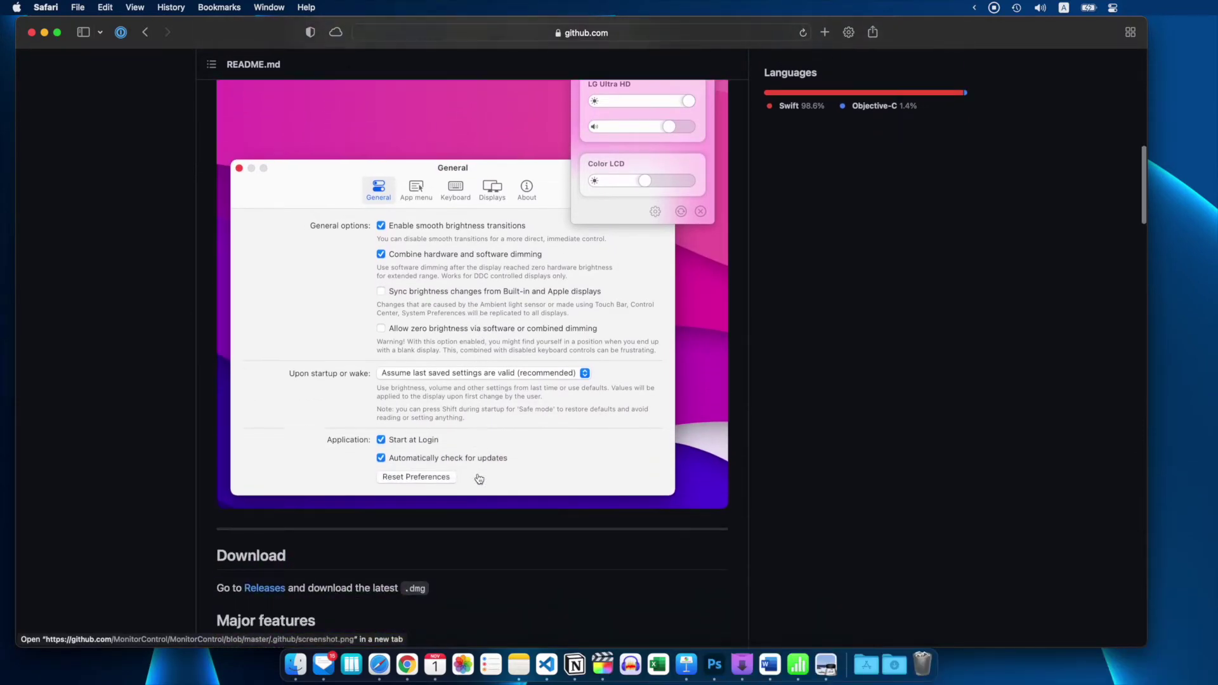
{"action": "scroll", "coordinate": [478, 478], "scroll_direction": "down", "scroll_amount": 5}
{"action": "scroll", "coordinate": [479, 479], "scroll_direction": "down", "scroll_amount": 4}
{"action": "scroll", "coordinate": [479, 478], "scroll_direction": "down", "scroll_amount": 5}
{"action": "scroll", "coordinate": [478, 479], "scroll_direction": "down", "scroll_amount": 8}
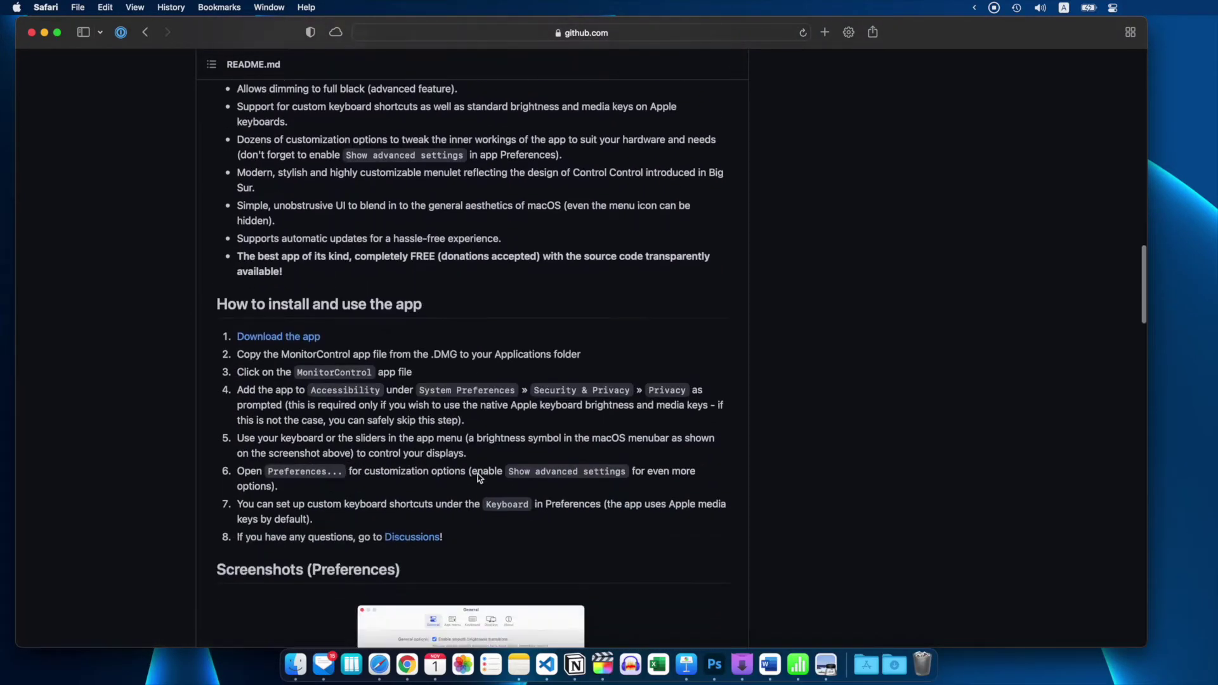
{"action": "scroll", "coordinate": [478, 474], "scroll_direction": "down", "scroll_amount": 2}
{"action": "scroll", "coordinate": [478, 473], "scroll_direction": "down", "scroll_amount": 6}
{"action": "scroll", "coordinate": [477, 474], "scroll_direction": "down", "scroll_amount": 2}
{"action": "scroll", "coordinate": [479, 479], "scroll_direction": "up", "scroll_amount": 15}
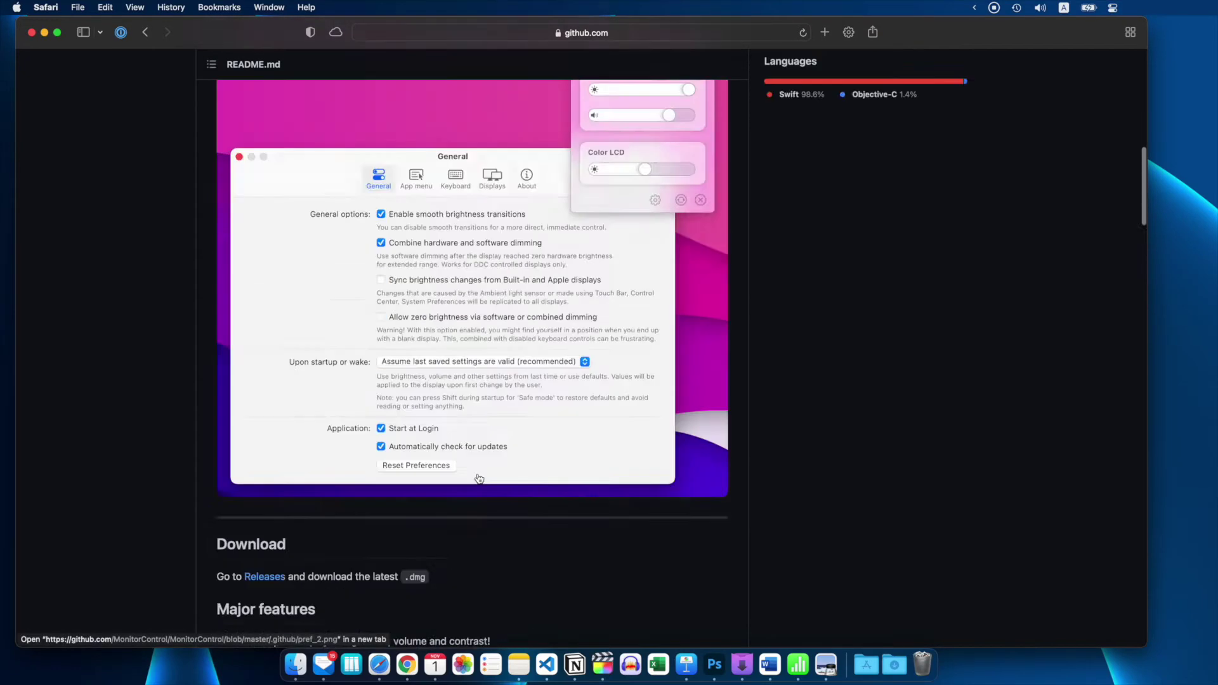
{"action": "scroll", "coordinate": [478, 479], "scroll_direction": "up", "scroll_amount": 4}
{"action": "scroll", "coordinate": [478, 478], "scroll_direction": "up", "scroll_amount": 5}
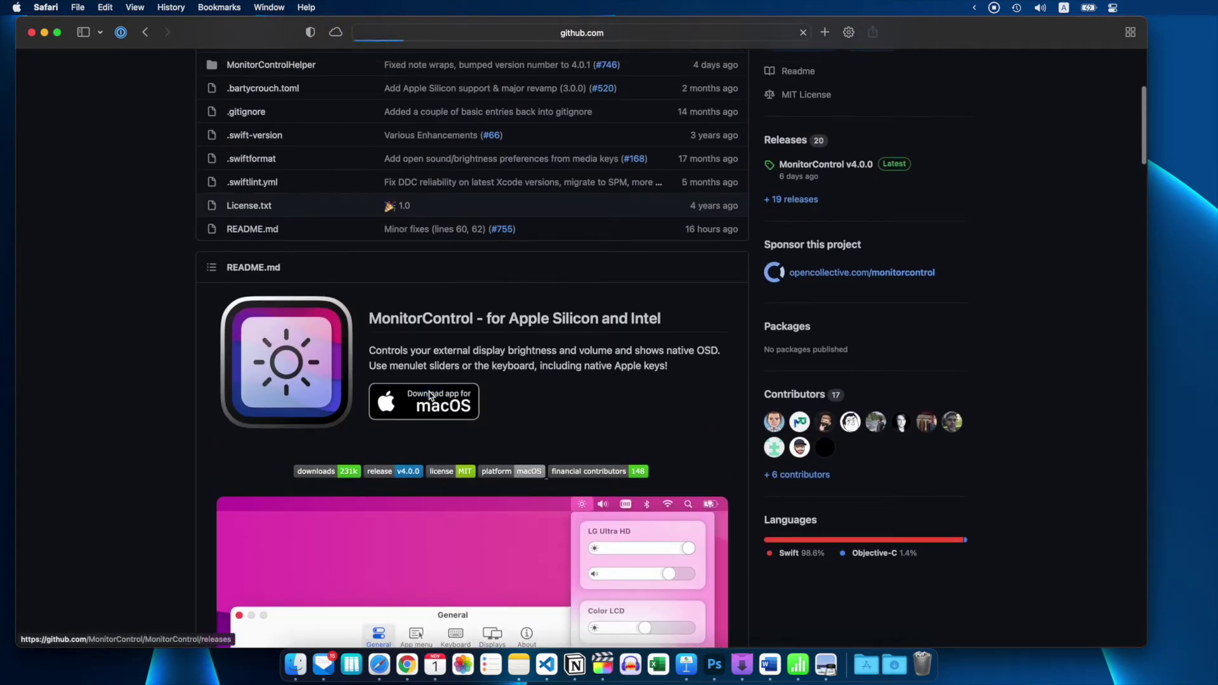
{"action": "scroll", "coordinate": [459, 422], "scroll_direction": "down", "scroll_amount": 1}
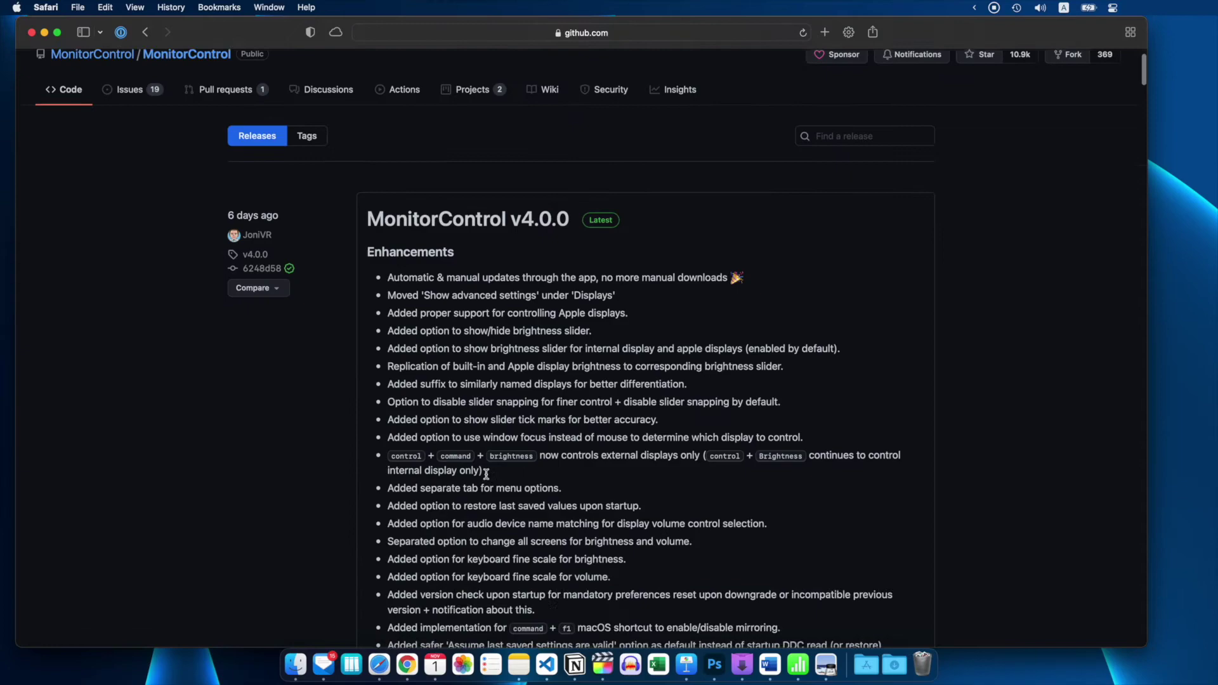
{"action": "scroll", "coordinate": [471, 447], "scroll_direction": "down", "scroll_amount": 4}
{"action": "scroll", "coordinate": [480, 466], "scroll_direction": "down", "scroll_amount": 2}
{"action": "scroll", "coordinate": [486, 474], "scroll_direction": "down", "scroll_amount": 3}
{"action": "scroll", "coordinate": [486, 479], "scroll_direction": "down", "scroll_amount": 4}
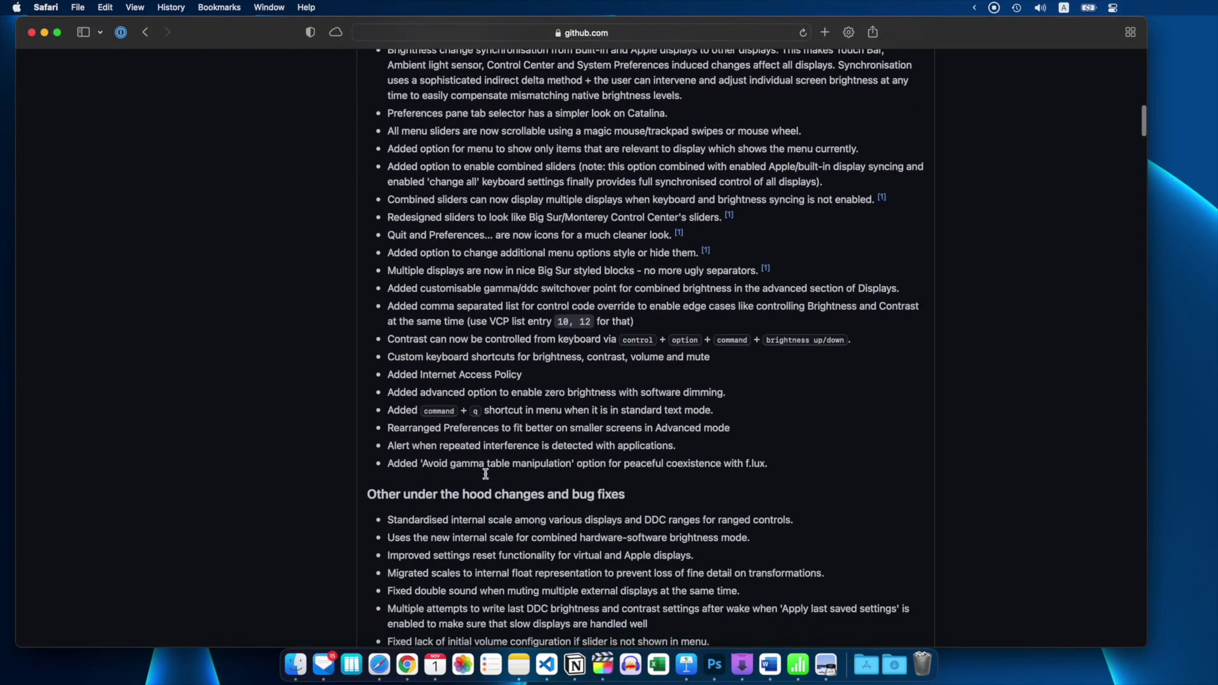
{"action": "scroll", "coordinate": [485, 476], "scroll_direction": "up", "scroll_amount": 15}
{"action": "scroll", "coordinate": [476, 438], "scroll_direction": "down", "scroll_amount": 8}
{"action": "scroll", "coordinate": [464, 389], "scroll_direction": "down", "scroll_amount": 5}
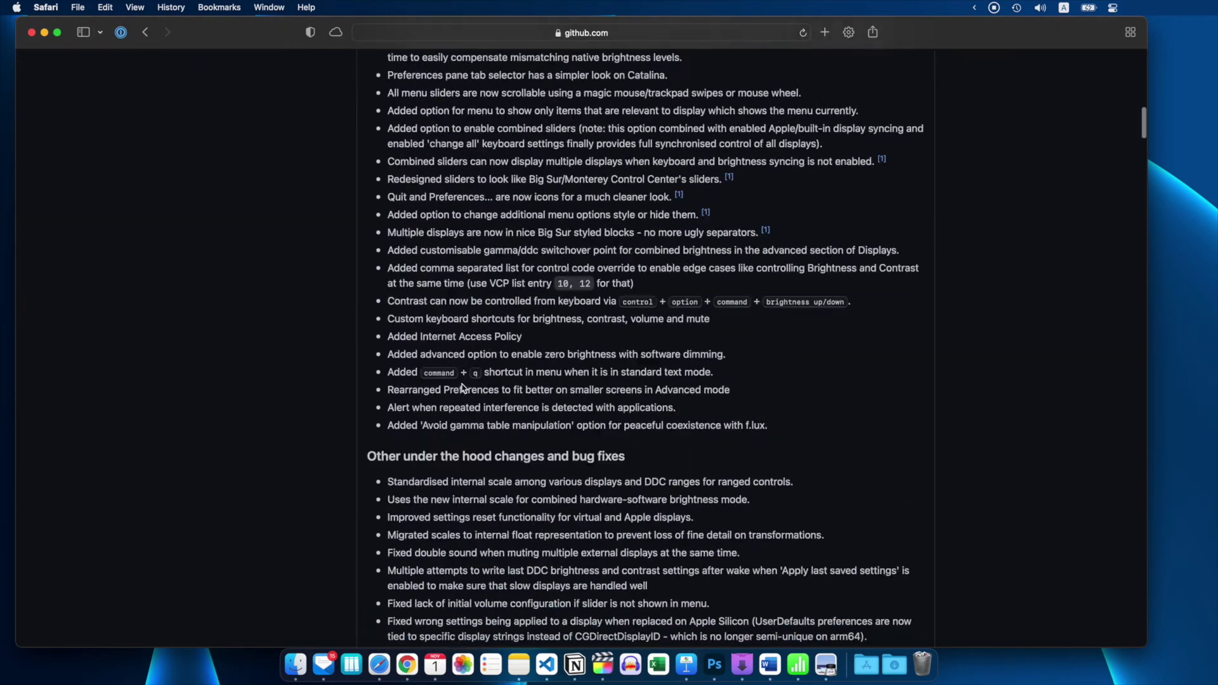
{"action": "scroll", "coordinate": [464, 389], "scroll_direction": "down", "scroll_amount": 10}
{"action": "scroll", "coordinate": [463, 389], "scroll_direction": "down", "scroll_amount": 2}
{"action": "scroll", "coordinate": [464, 388], "scroll_direction": "down", "scroll_amount": 1}
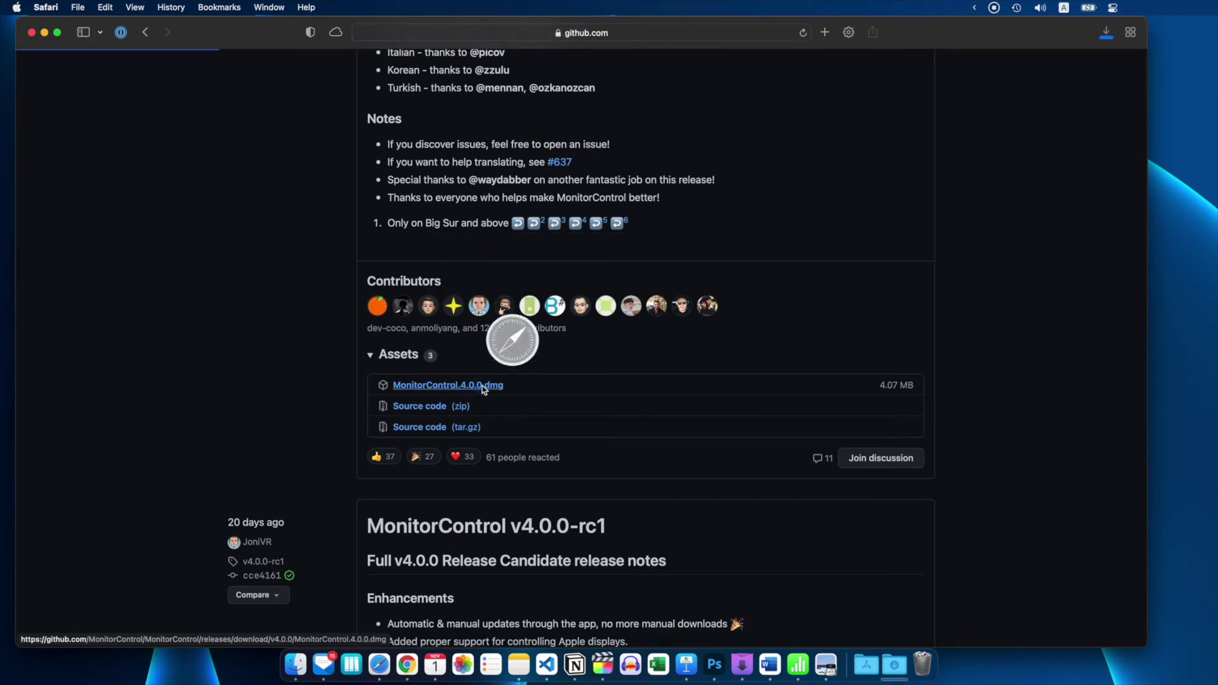
Step: Mount MonitorControl.4.0.0.dmg from Downloads and copy MonitorControl.app into Applications
{"action": "left_click", "coordinate": [894, 664]}
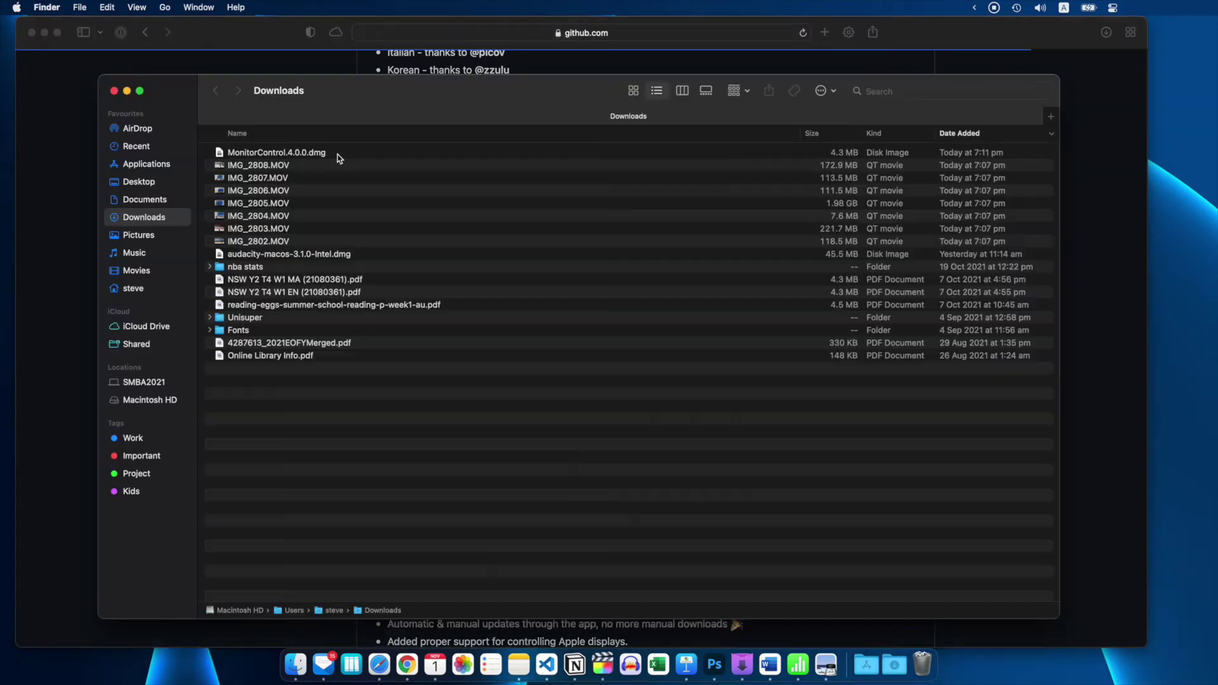
{"action": "left_click", "coordinate": [337, 155]}
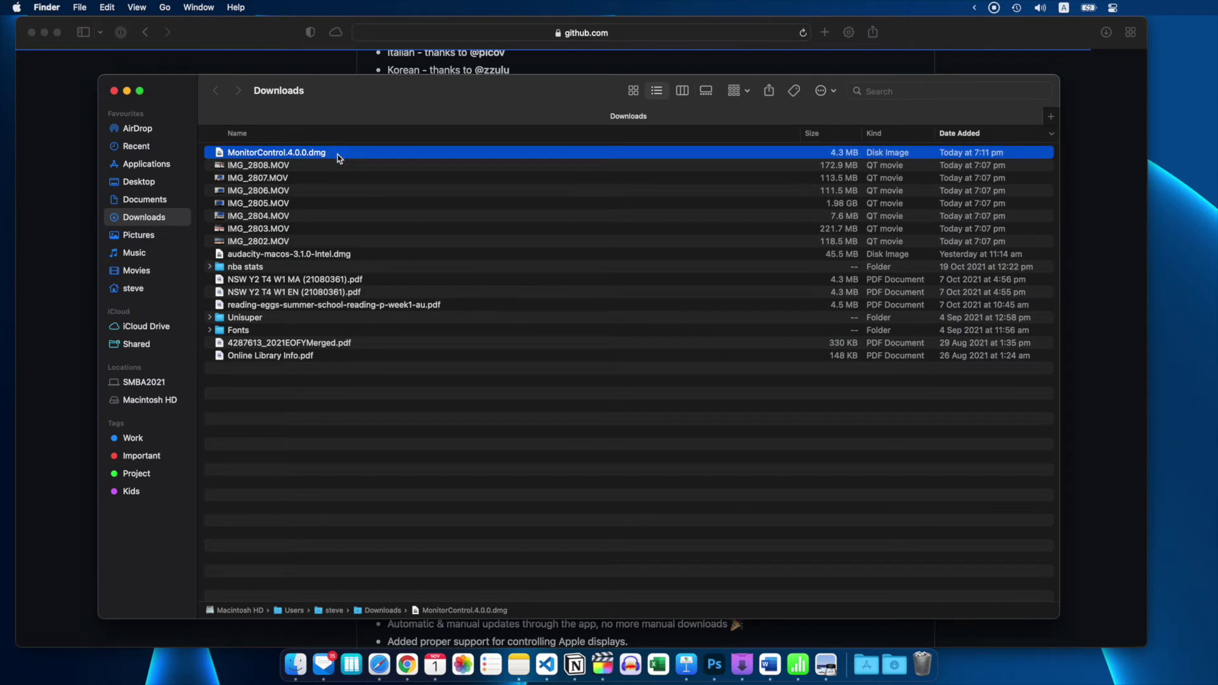
{"action": "double_click", "coordinate": [336, 156]}
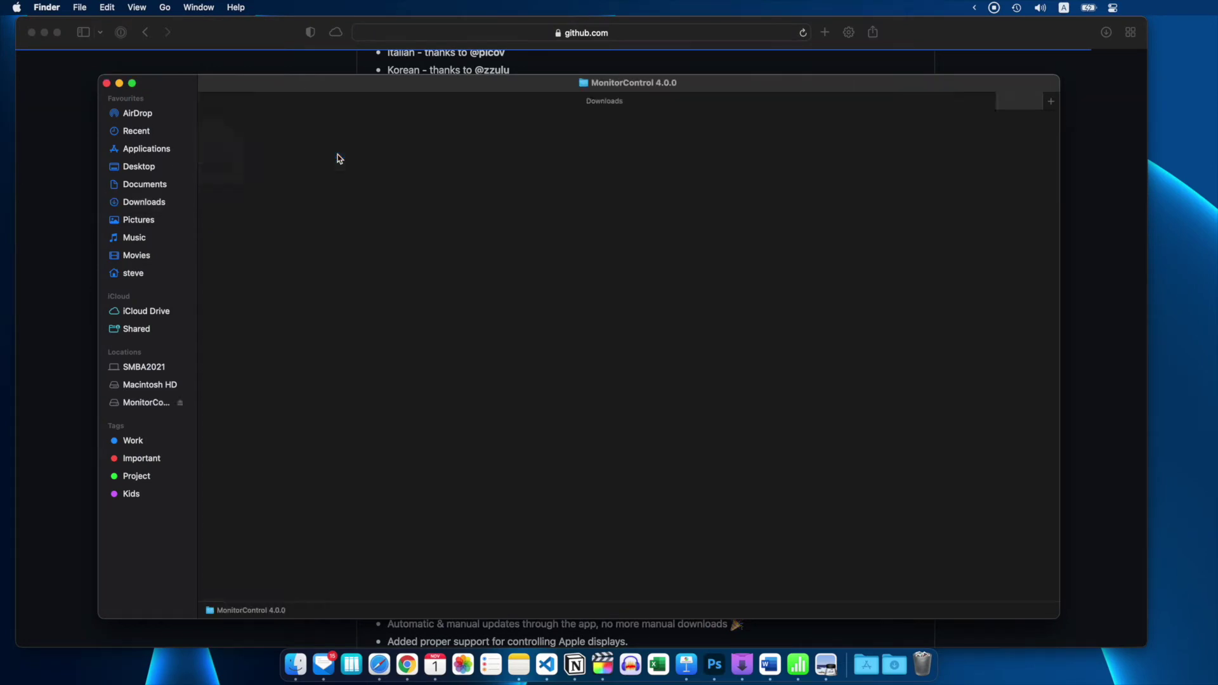
{"action": "left_click_drag", "start_coordinate": [324, 231], "coordinate": [502, 220]}
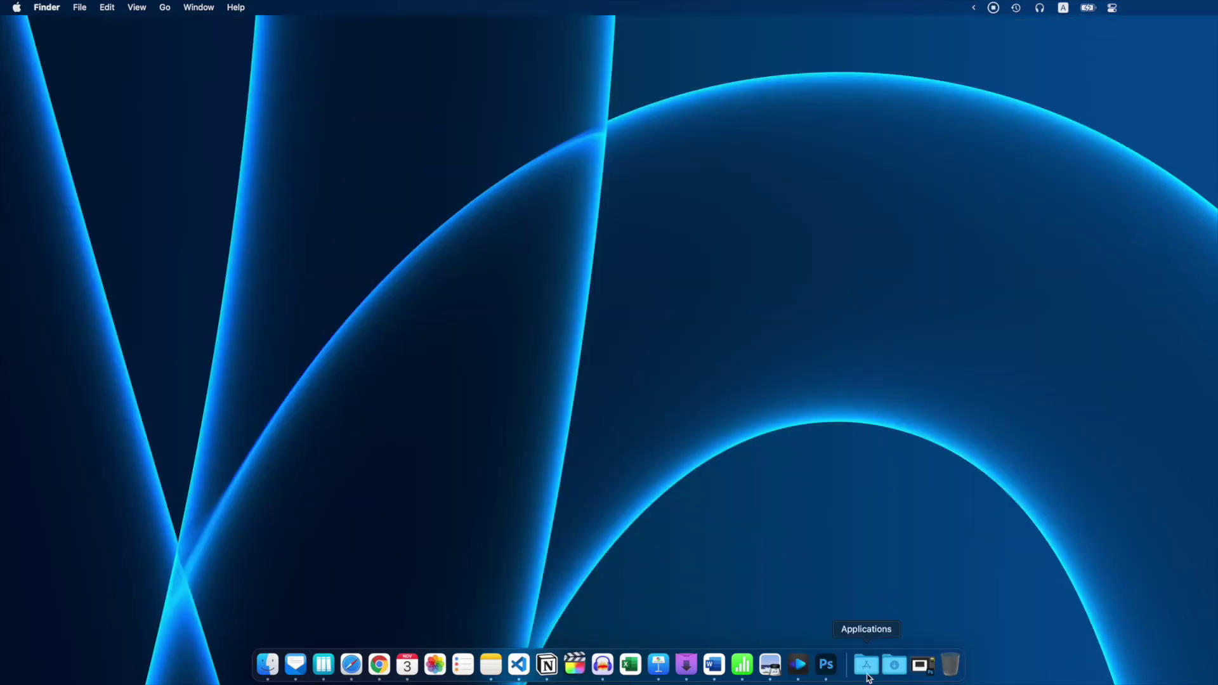
Step: Launch MonitorControl past Gatekeeper, grant it Accessibility permission, and quit System Preferences
{"action": "left_click", "coordinate": [867, 666]}
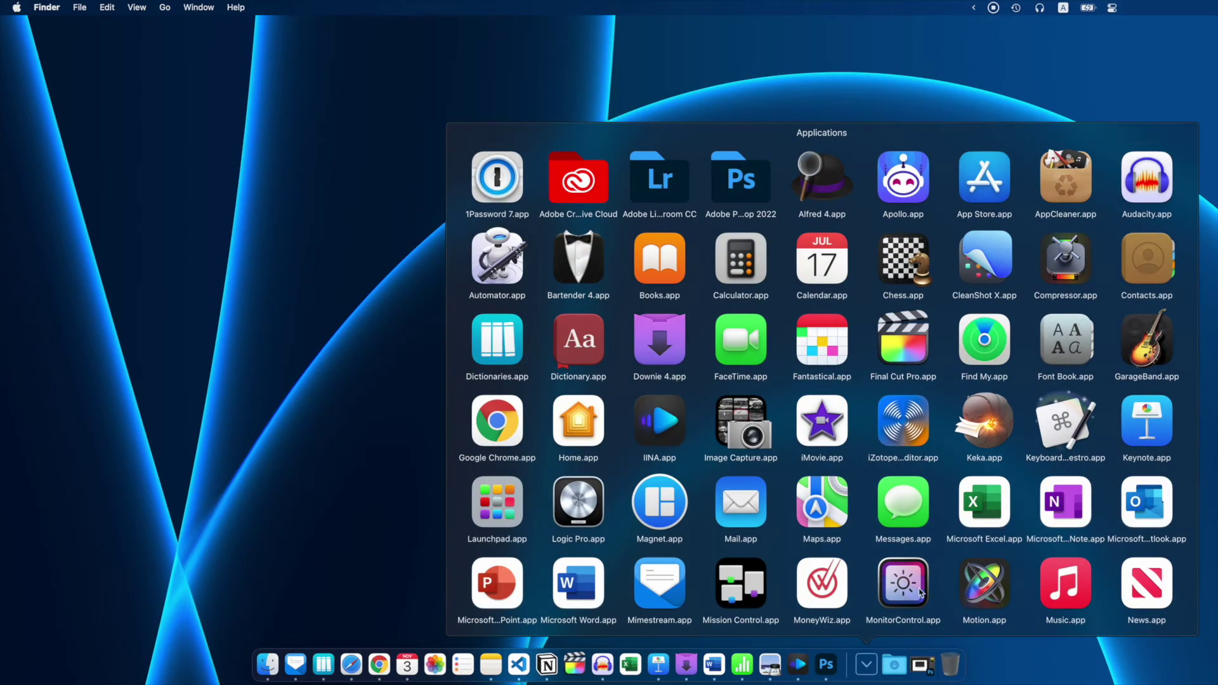
{"action": "left_click", "coordinate": [904, 605]}
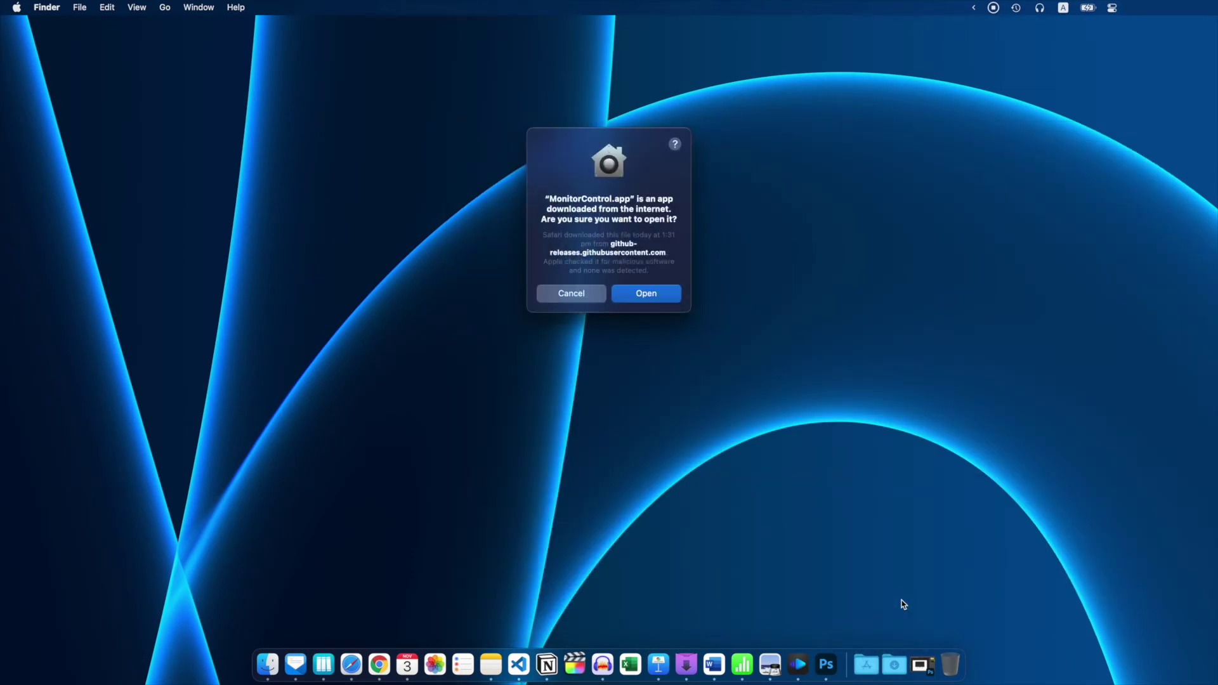
{"action": "left_click", "coordinate": [656, 300]}
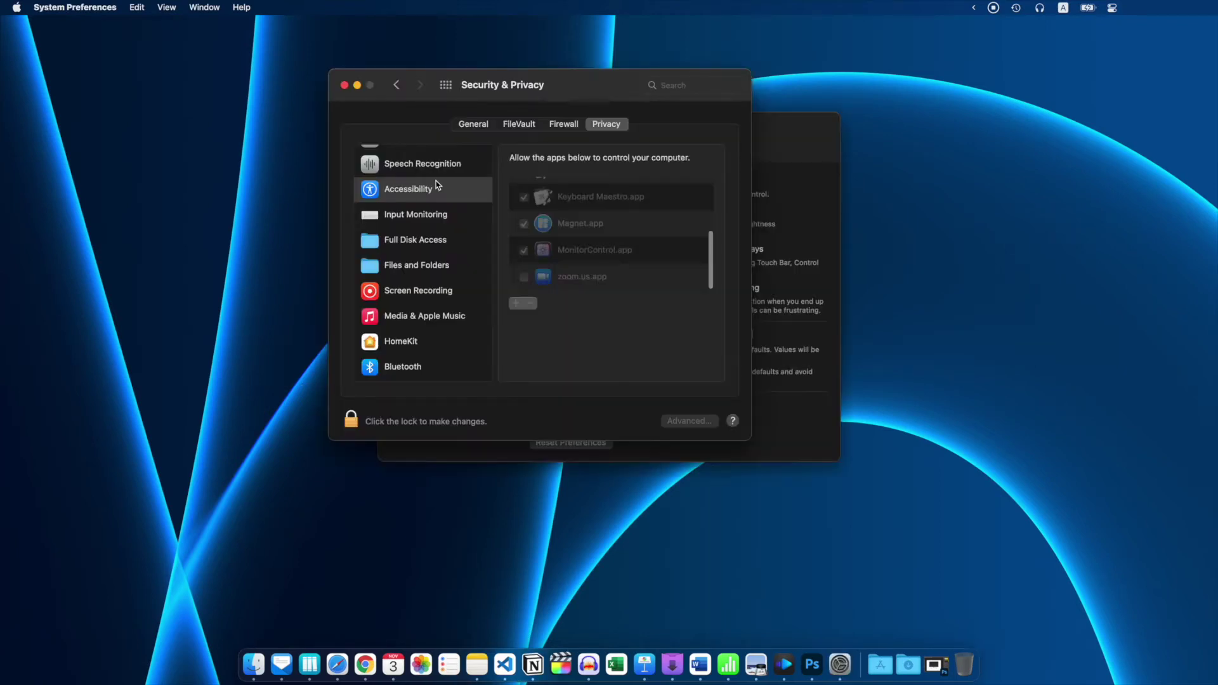
{"action": "left_click", "coordinate": [350, 422]}
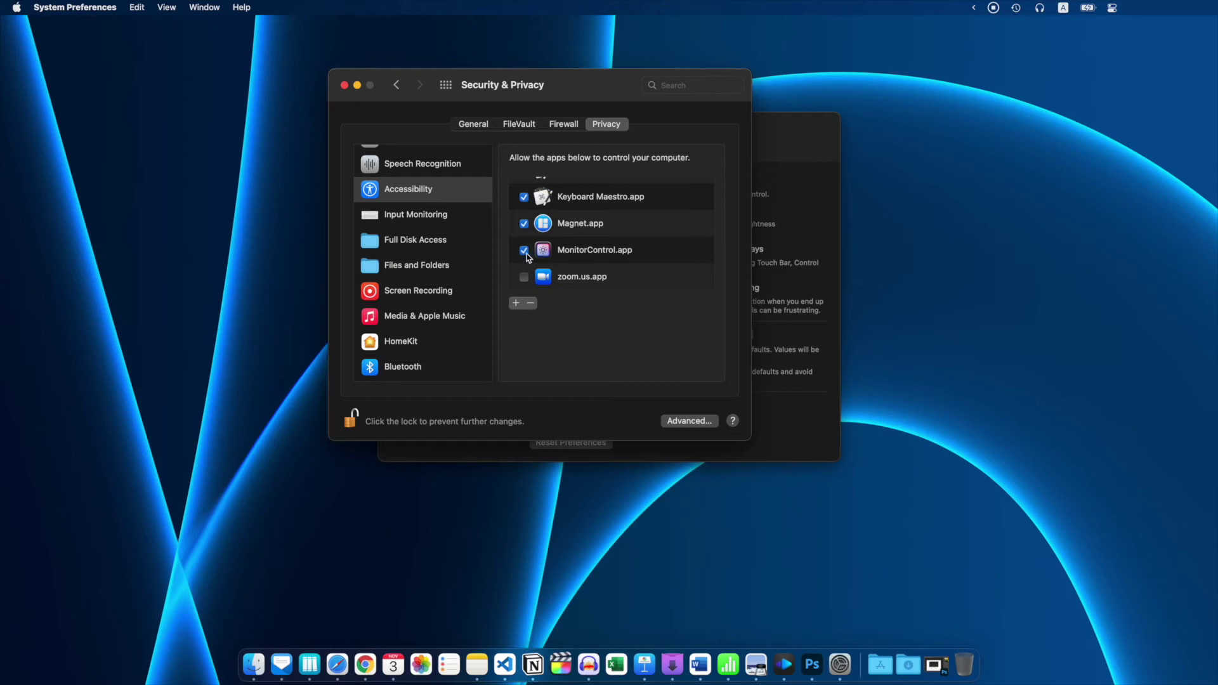
{"action": "key", "text": "super+q"}
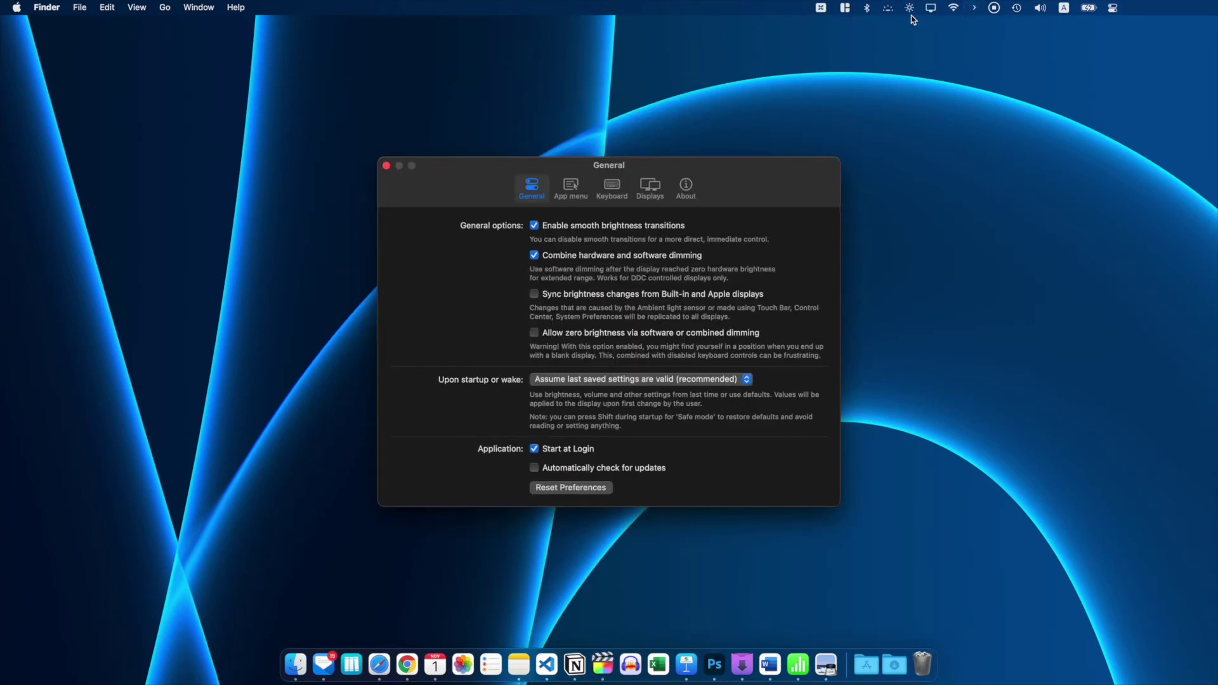
Step: Reach MonitorControl's Preferences from the menu bar, test the volume OSD, and turn off smooth brightness transitions
{"action": "left_click", "coordinate": [910, 8]}
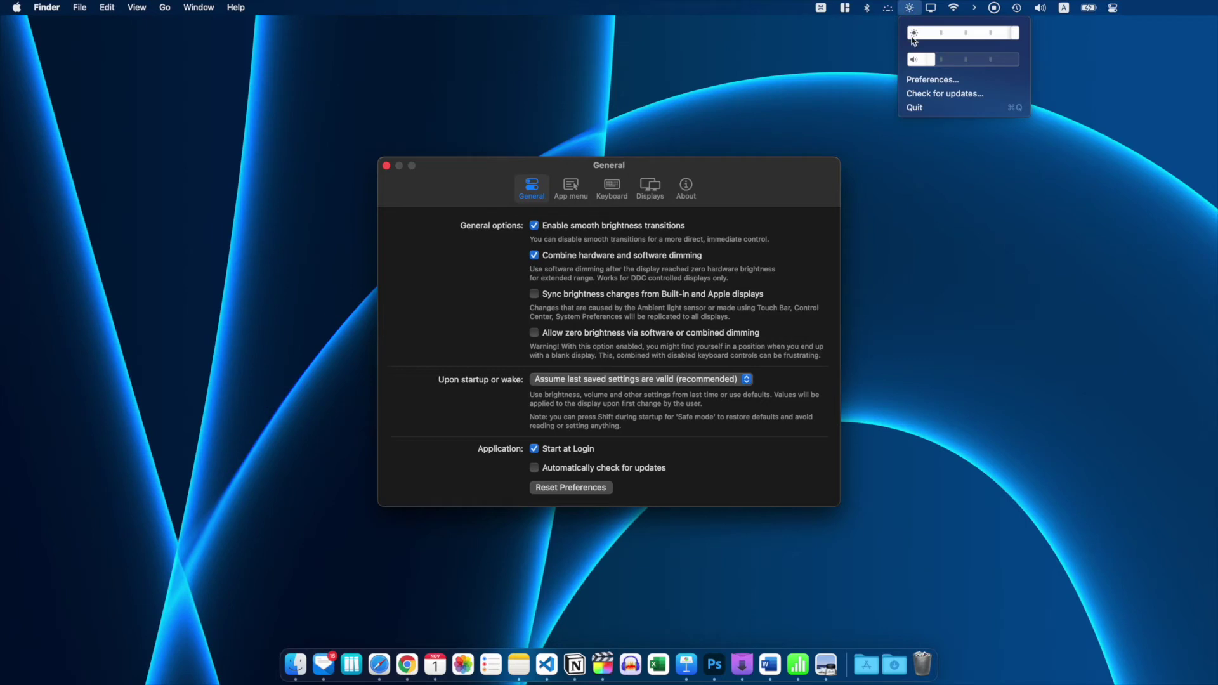
{"action": "left_click", "coordinate": [920, 82]}
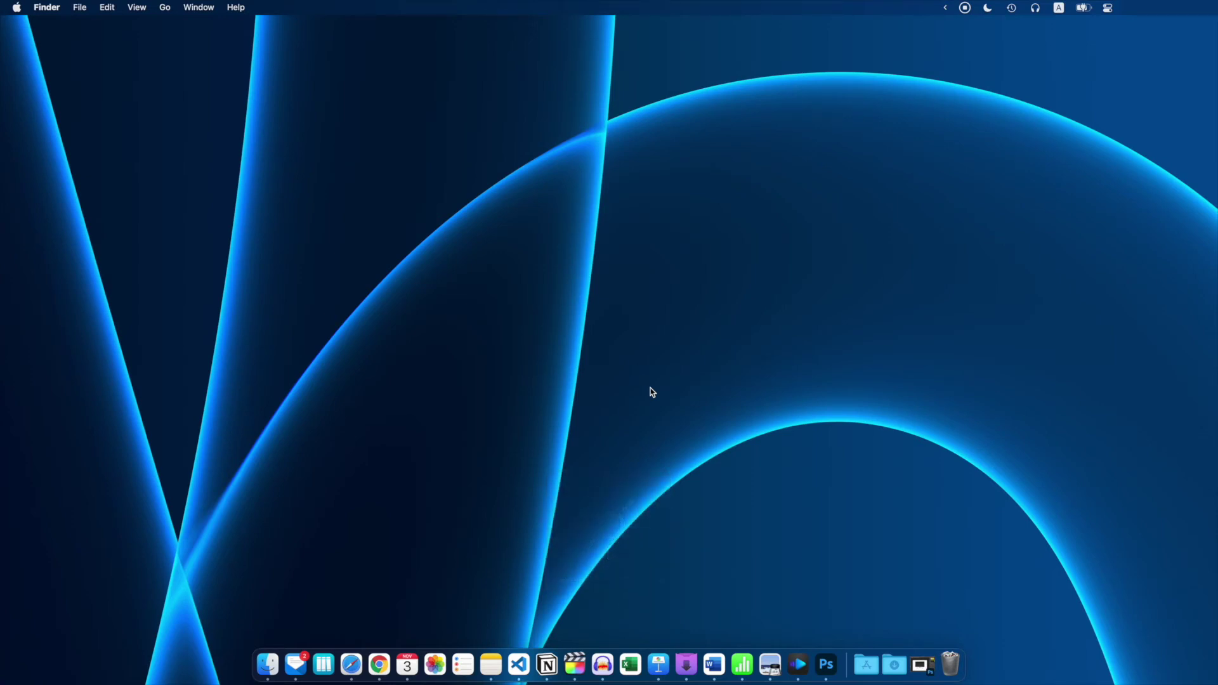
{"action": "key", "text": "XF86AudioRaiseVolume"}
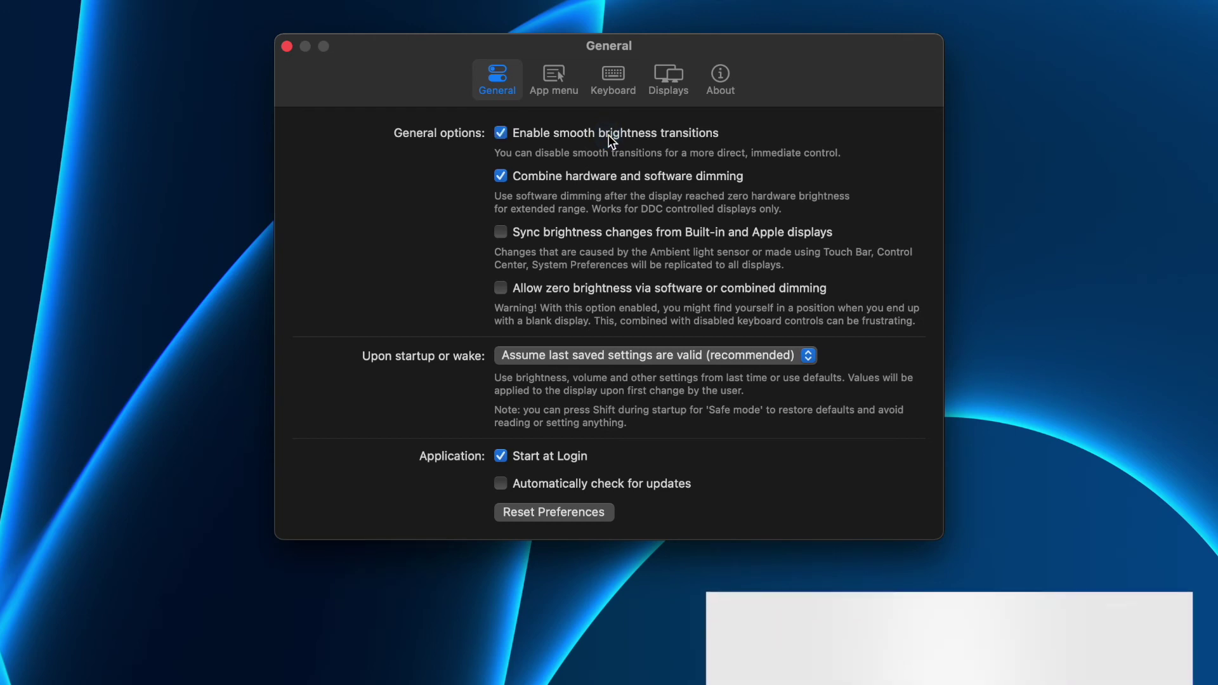
{"action": "left_click", "coordinate": [611, 141]}
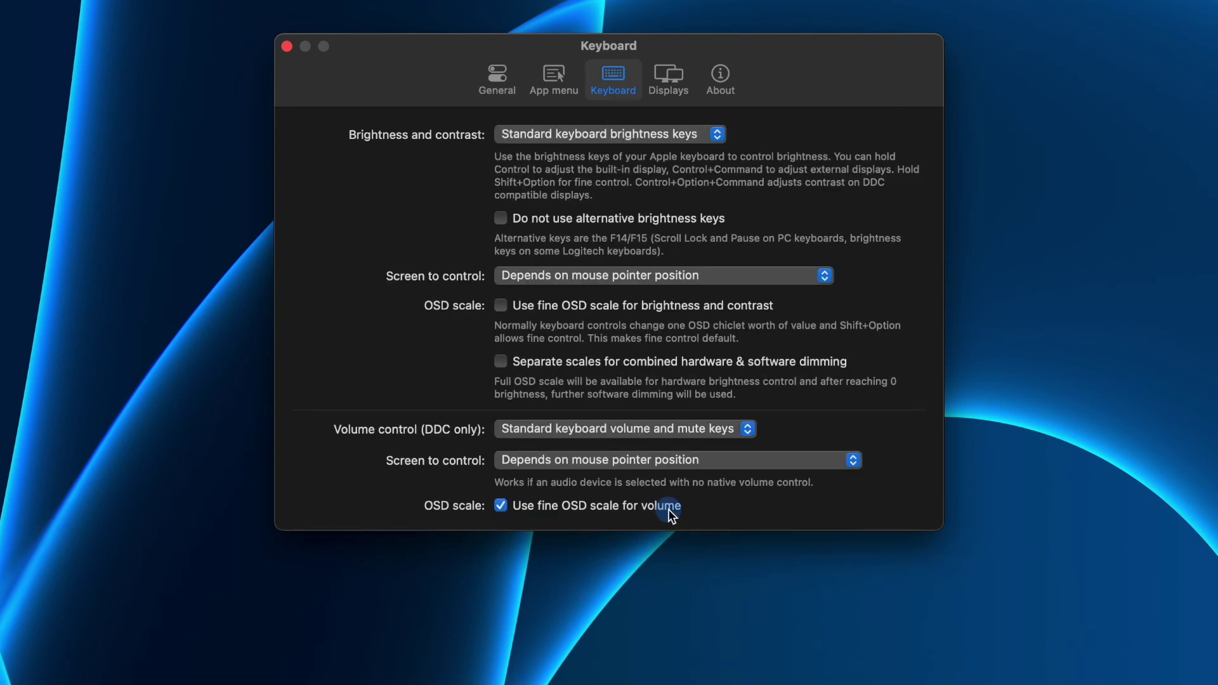
Step: Toggle fine OSD volume scale off and back on, check the About info, and return to General settings
{"action": "left_click", "coordinate": [668, 508]}
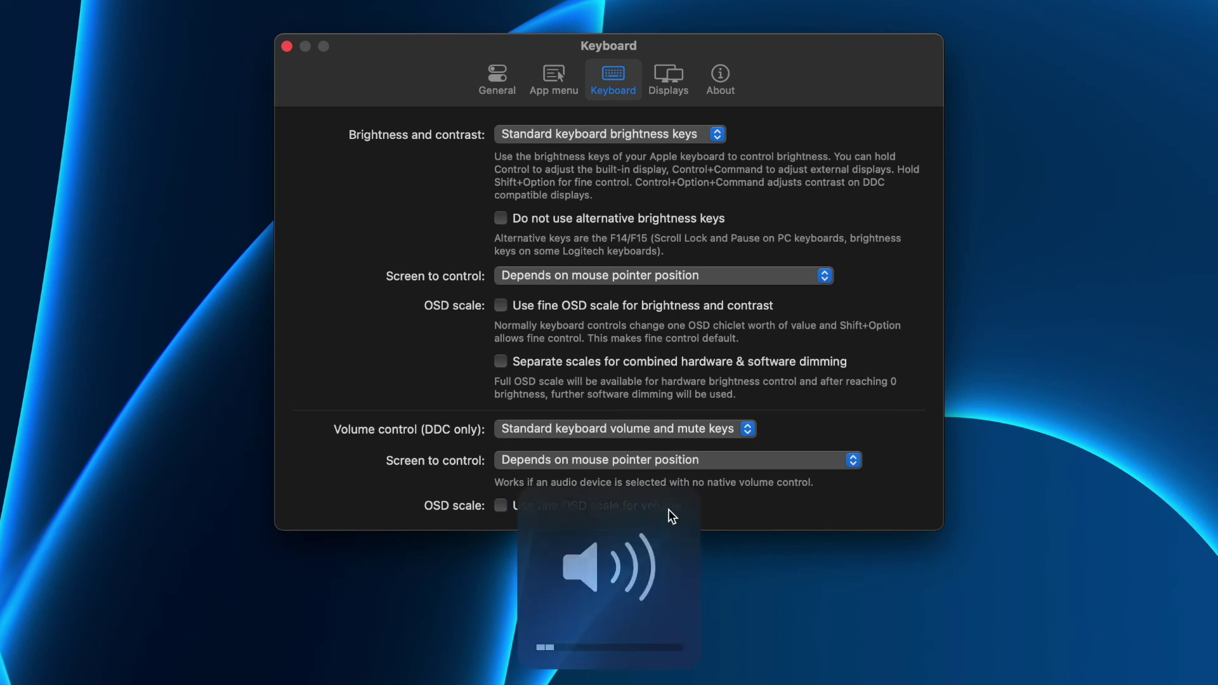
{"action": "left_click", "coordinate": [669, 509]}
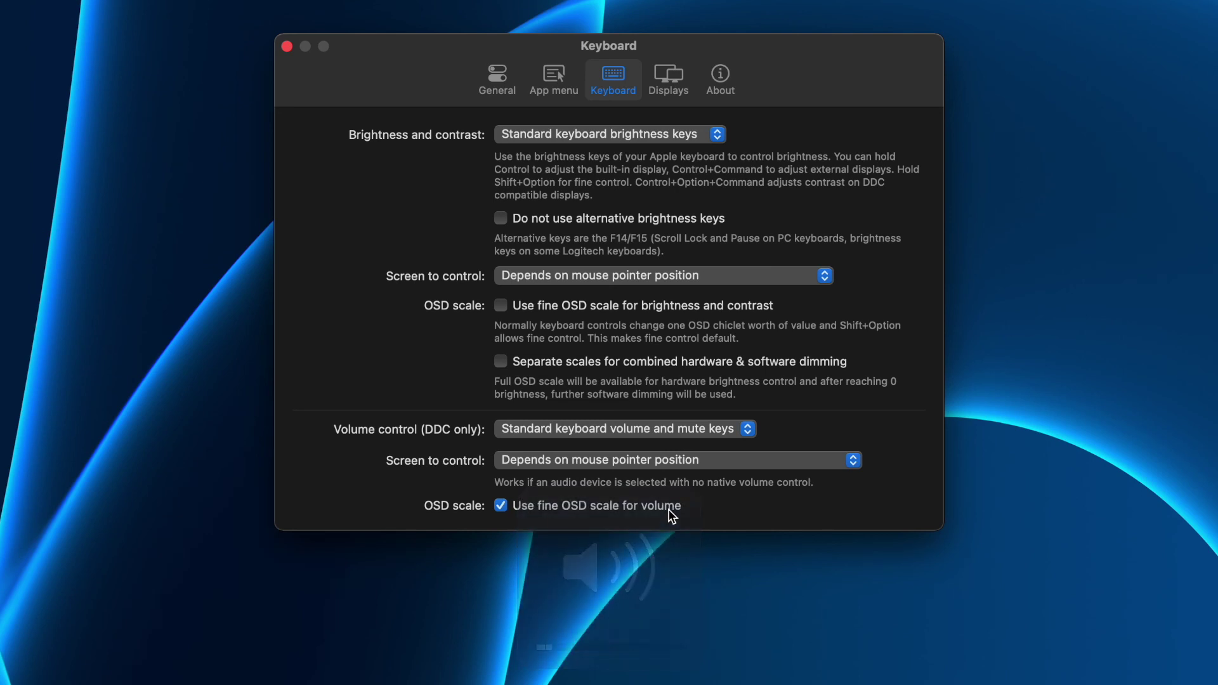
{"action": "left_click", "coordinate": [729, 92]}
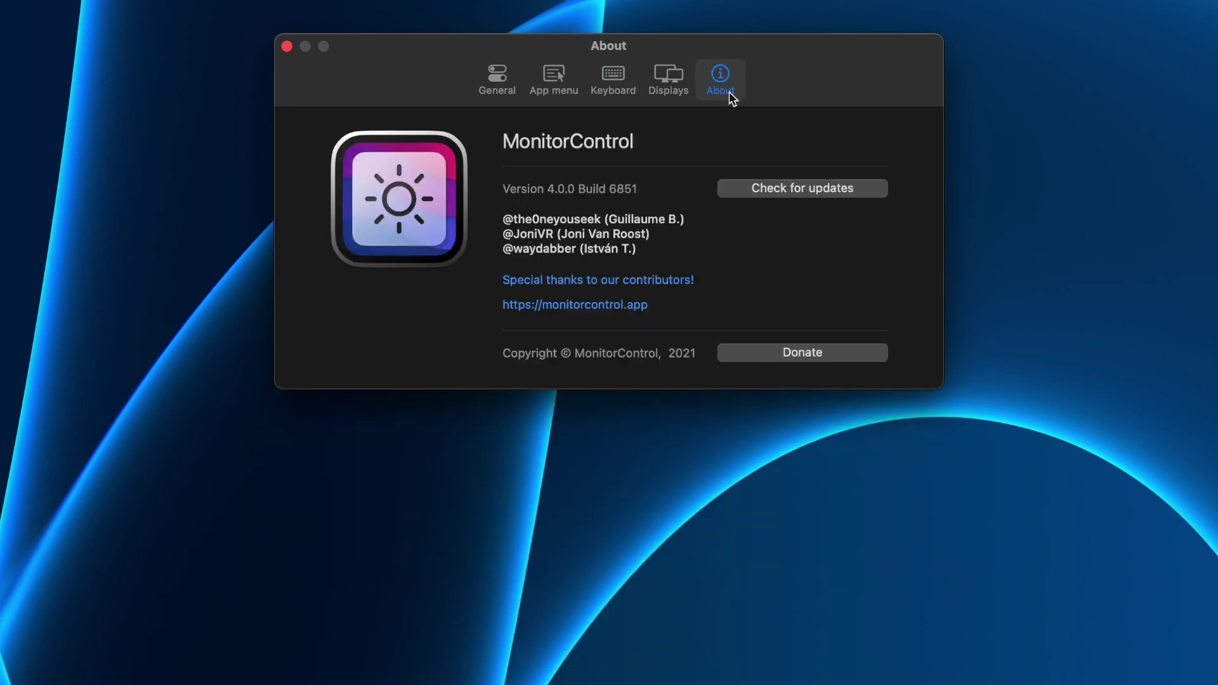
{"action": "left_click", "coordinate": [493, 76]}
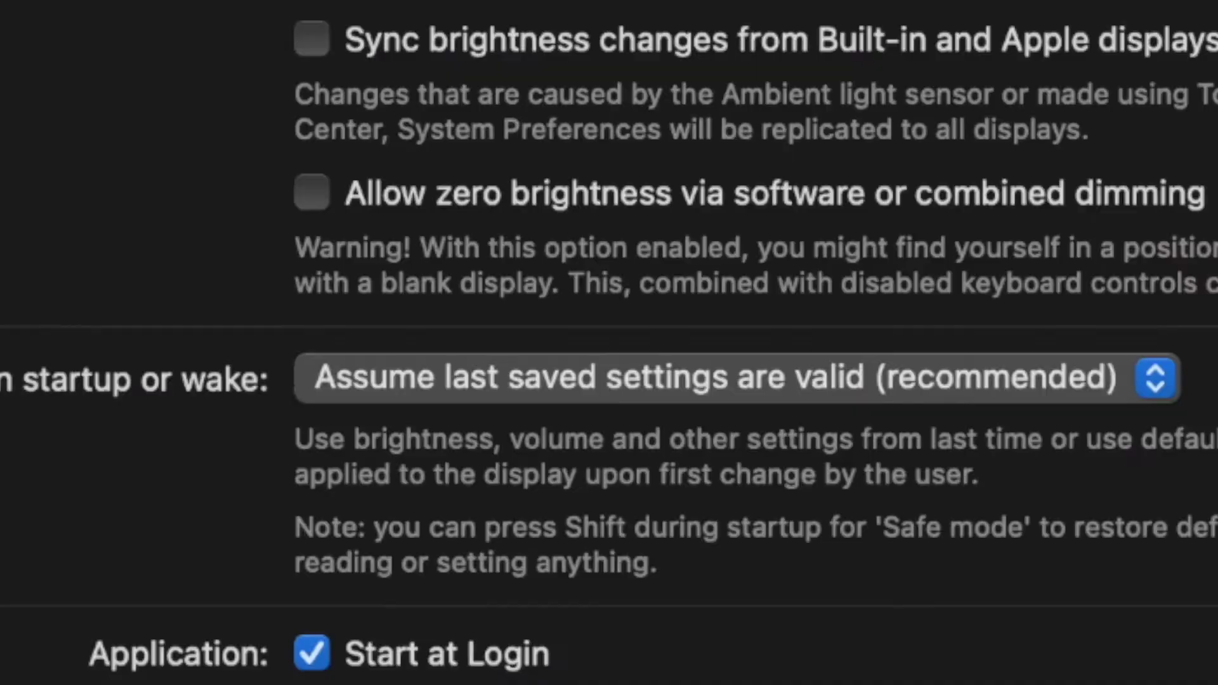